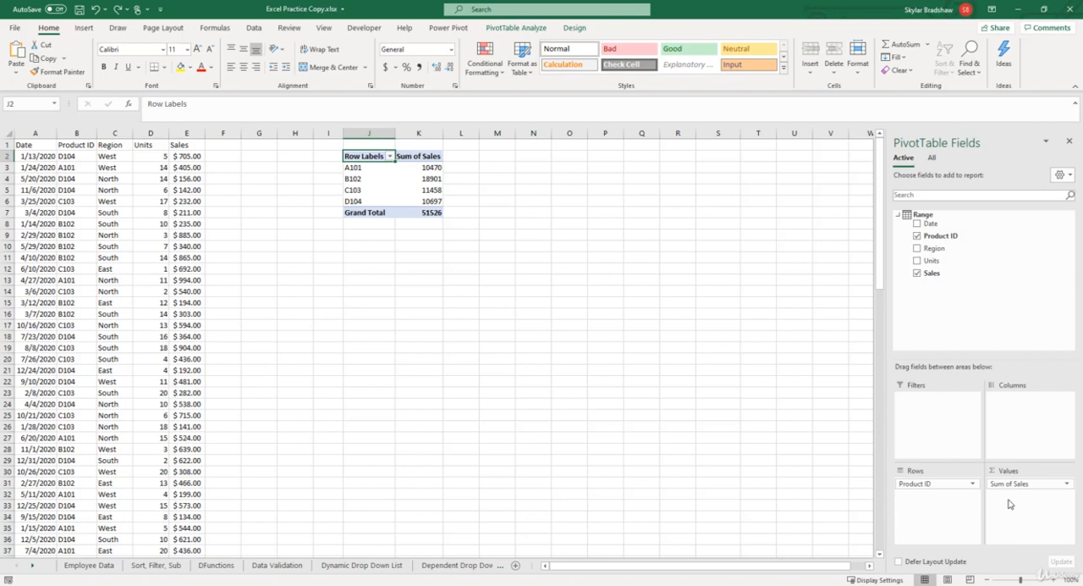
- Remove the Sales and Product ID fields from the PivotTable, and put Product ID into its values as a count
{"action": "left_click", "coordinate": [917, 274]}
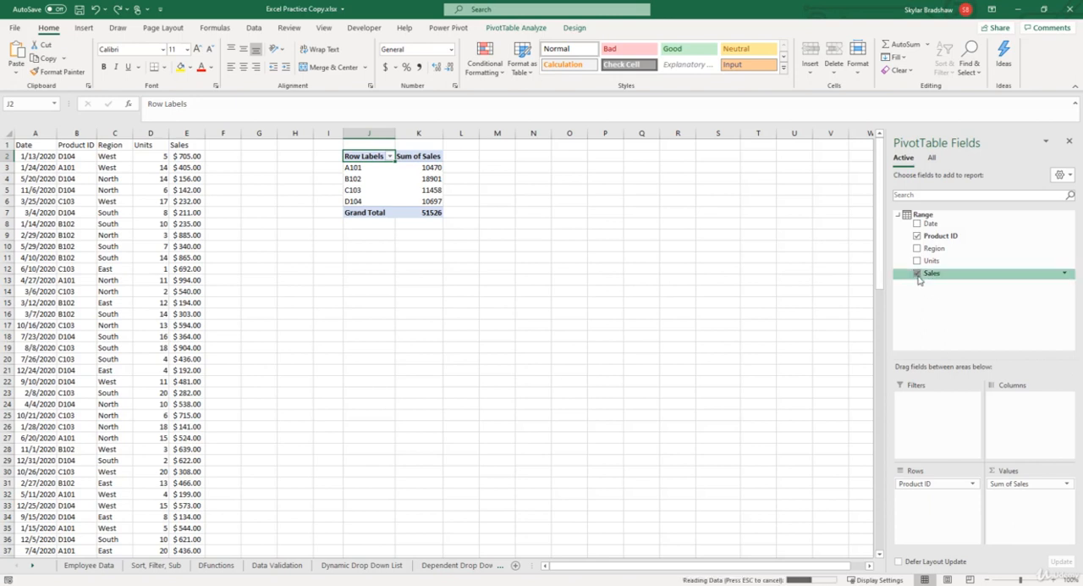
{"action": "left_click", "coordinate": [917, 236]}
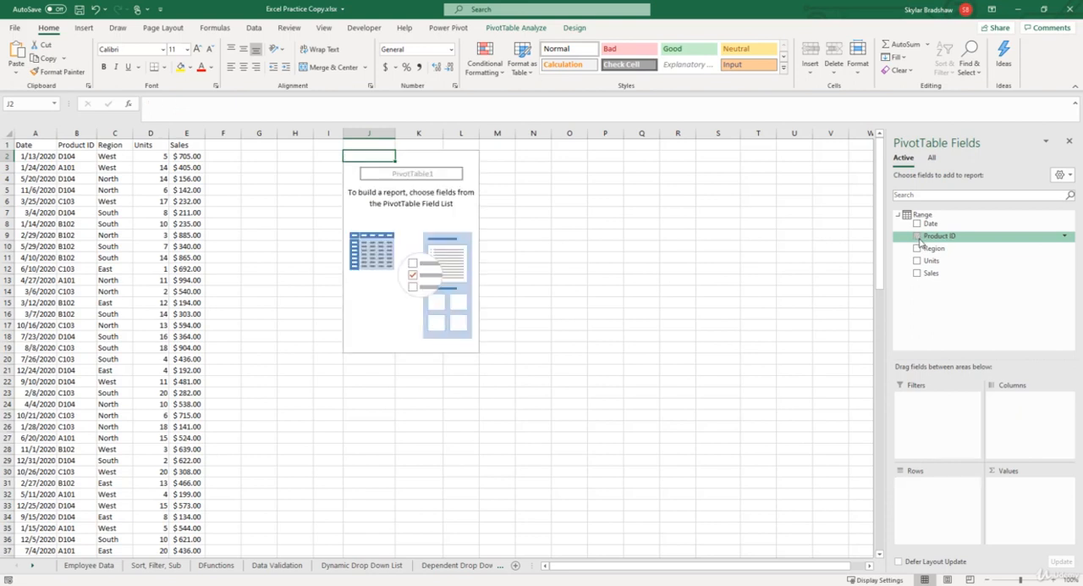
{"action": "left_click_drag", "start_coordinate": [923, 242], "coordinate": [1007, 495]}
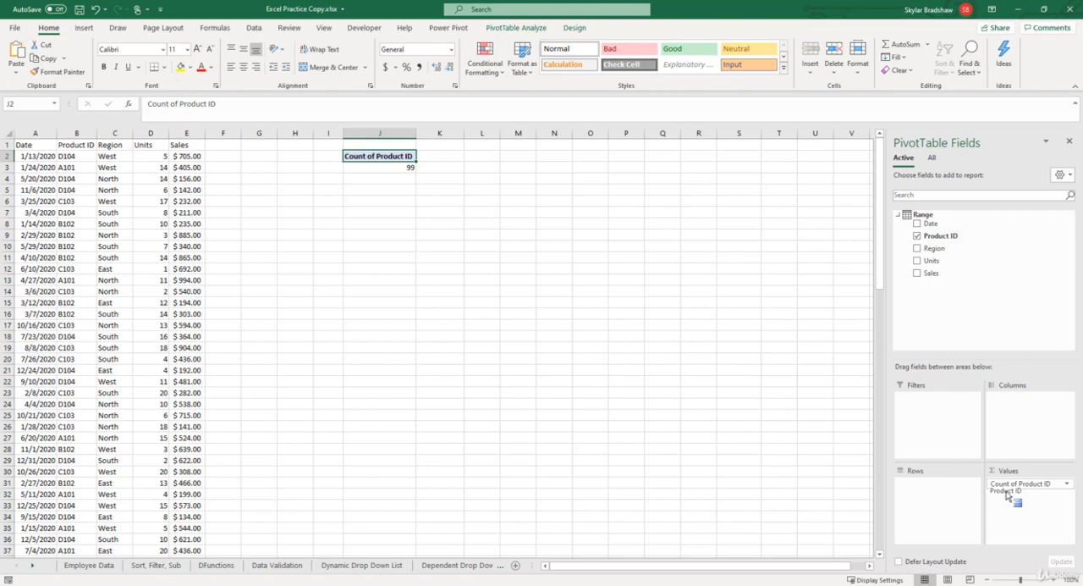
{"action": "left_click_drag", "start_coordinate": [1007, 495], "coordinate": [1011, 495]}
- Place Product ID in the PivotTable's rows, and replace the Product ID count in its values with the Sales field
{"action": "left_click_drag", "start_coordinate": [940, 235], "coordinate": [945, 491]}
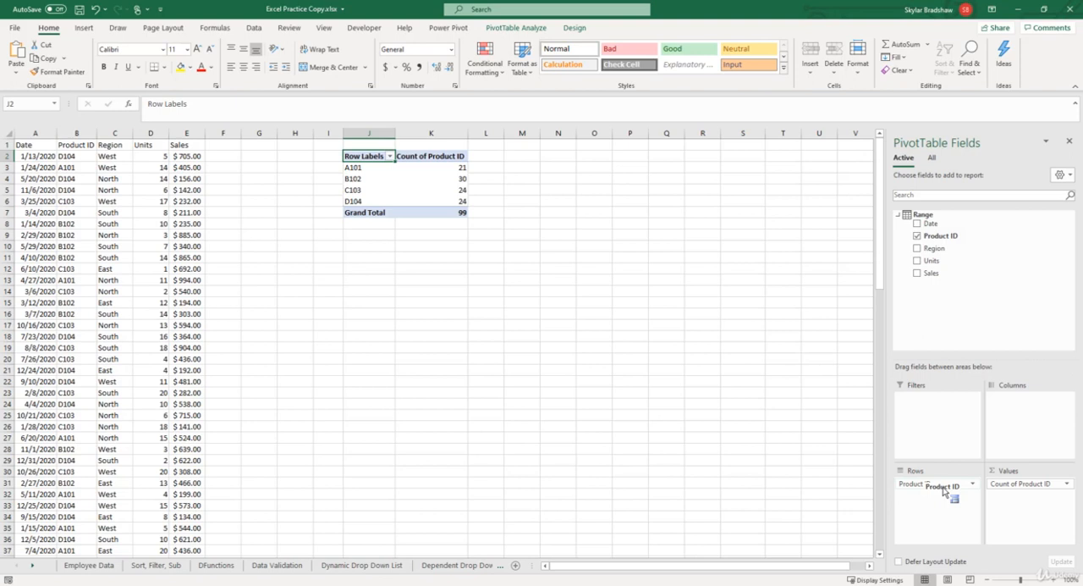
{"action": "left_click_drag", "start_coordinate": [945, 491], "coordinate": [960, 305]}
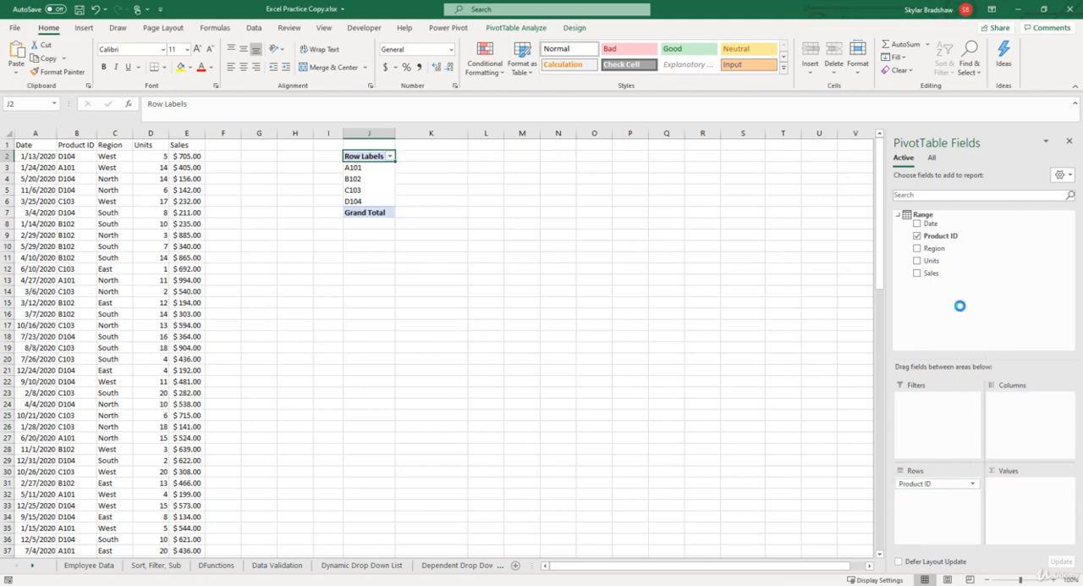
{"action": "left_click_drag", "start_coordinate": [933, 273], "coordinate": [1005, 495]}
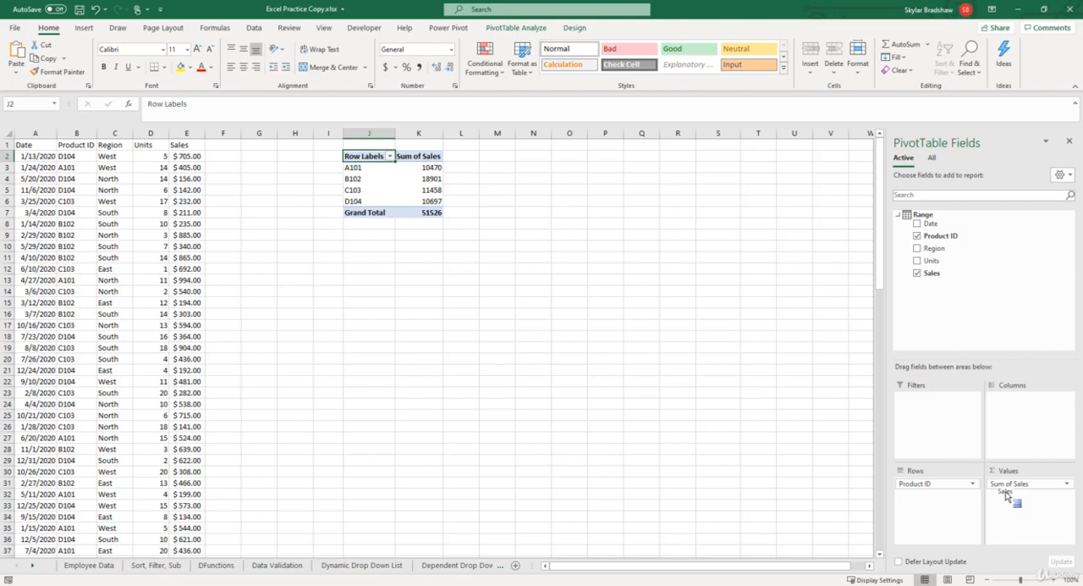
{"action": "left_click_drag", "start_coordinate": [1007, 495], "coordinate": [1008, 495]}
- Apply the Currency number format to the PivotTable's Sum of Sales value field
{"action": "left_click_drag", "start_coordinate": [415, 169], "coordinate": [414, 202]}
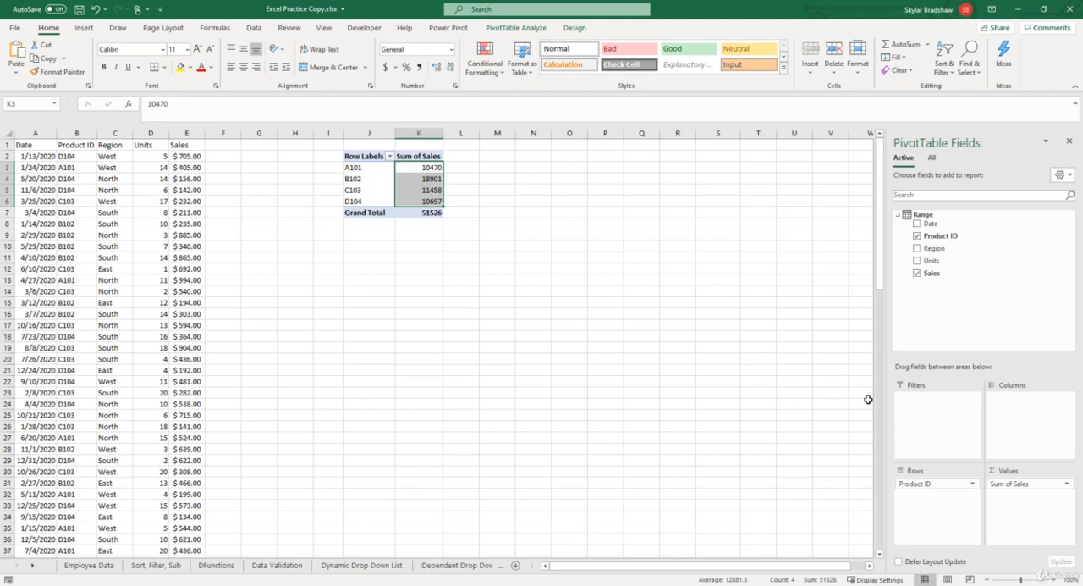
{"action": "left_click", "coordinate": [1010, 484]}
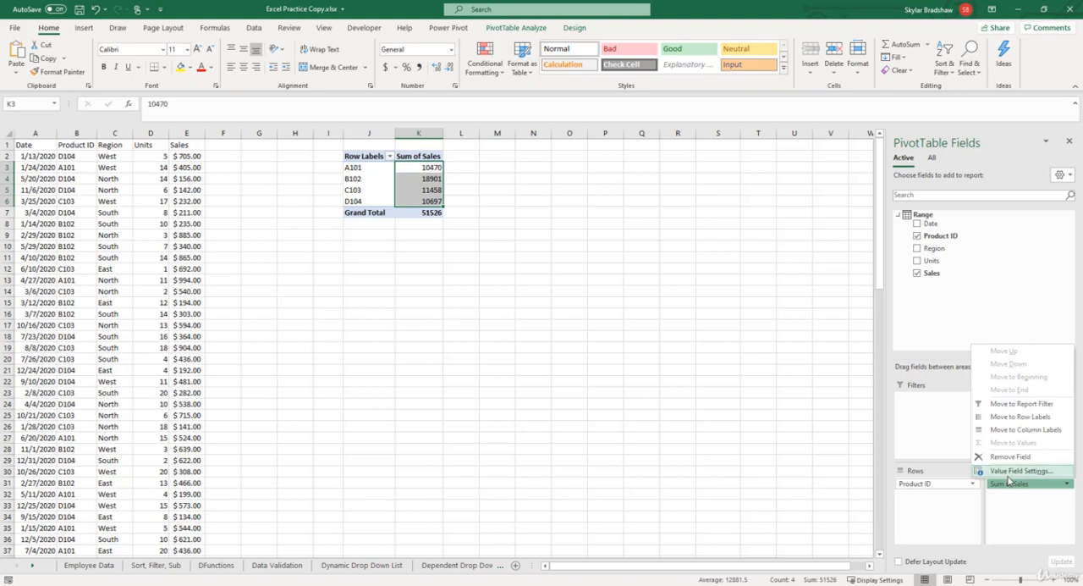
{"action": "left_click", "coordinate": [1009, 473]}
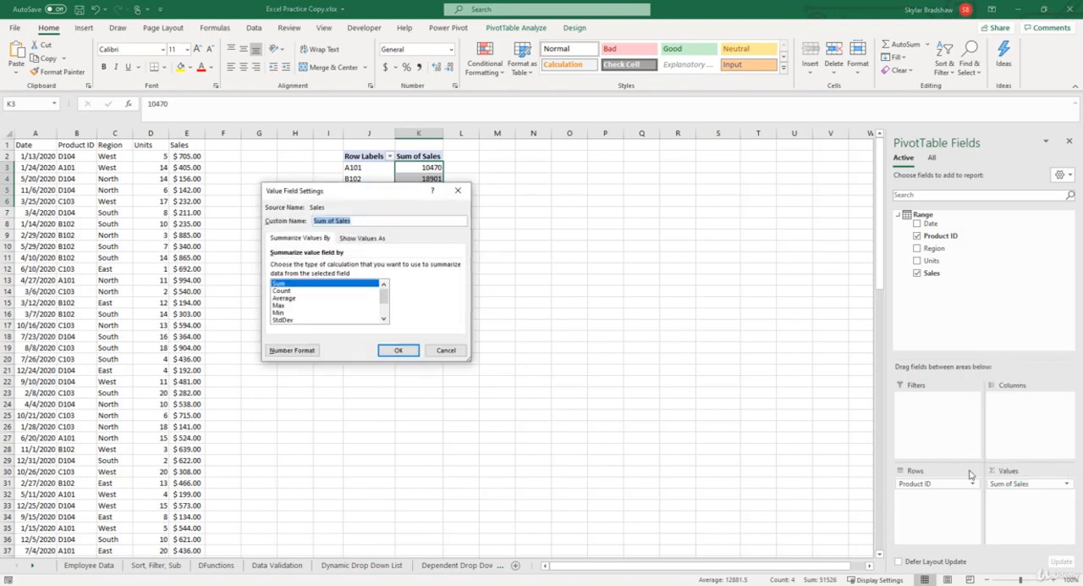
{"action": "left_click", "coordinate": [292, 350]}
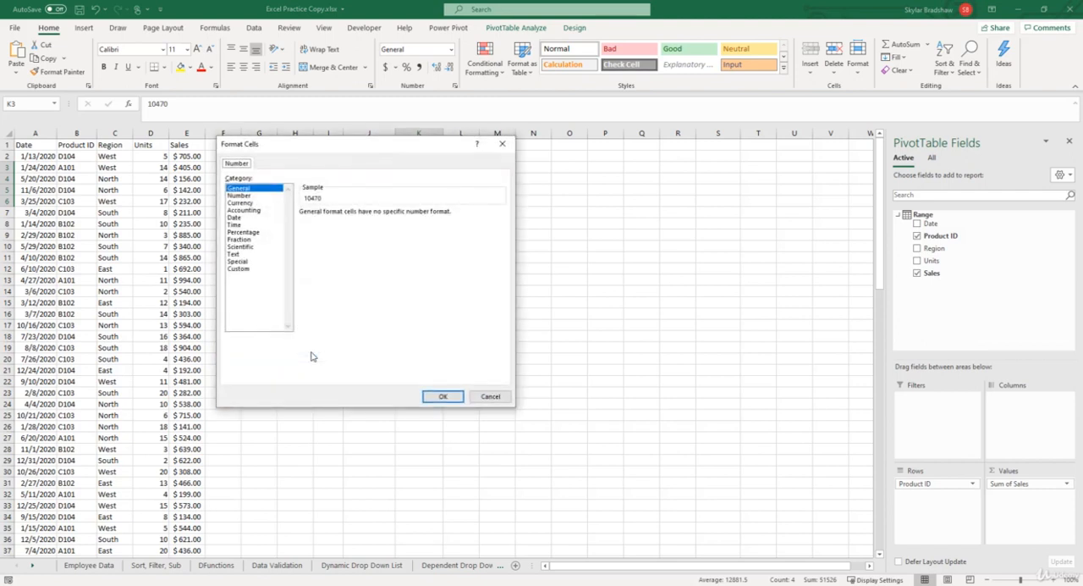
{"action": "left_click", "coordinate": [241, 204]}
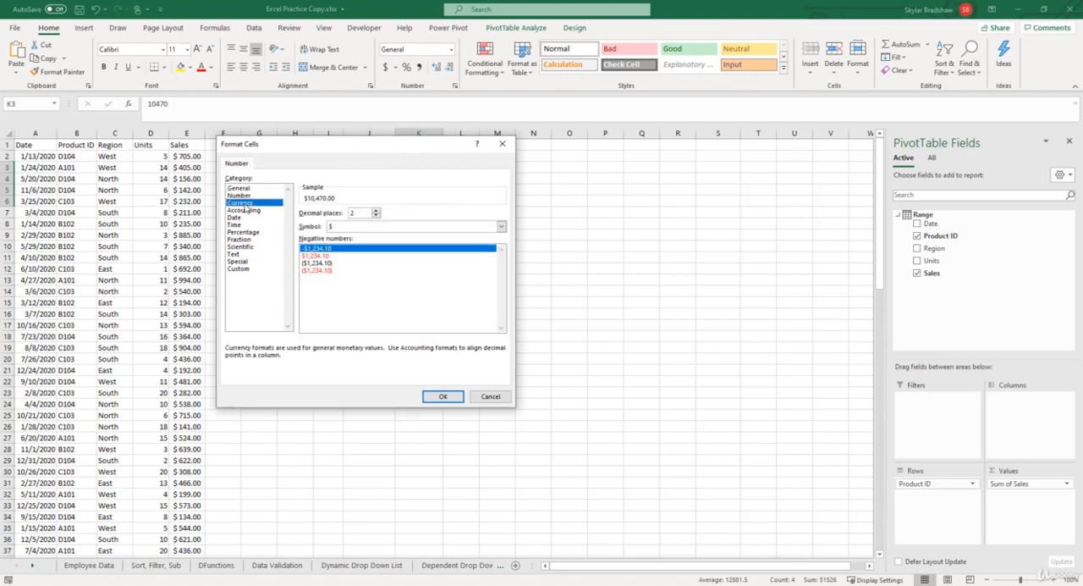
{"action": "left_click", "coordinate": [430, 398]}
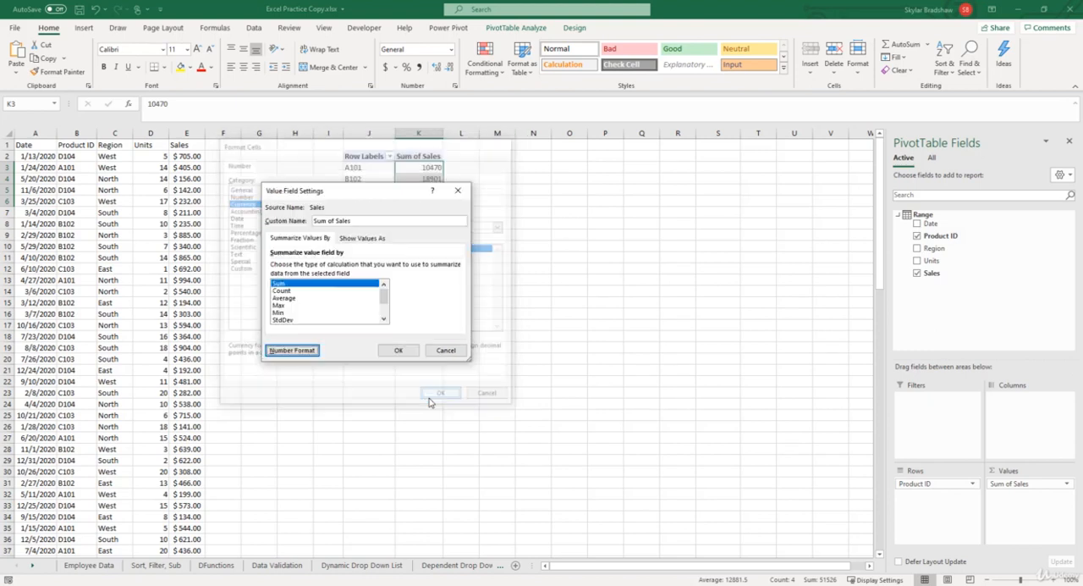
{"action": "left_click", "coordinate": [399, 352]}
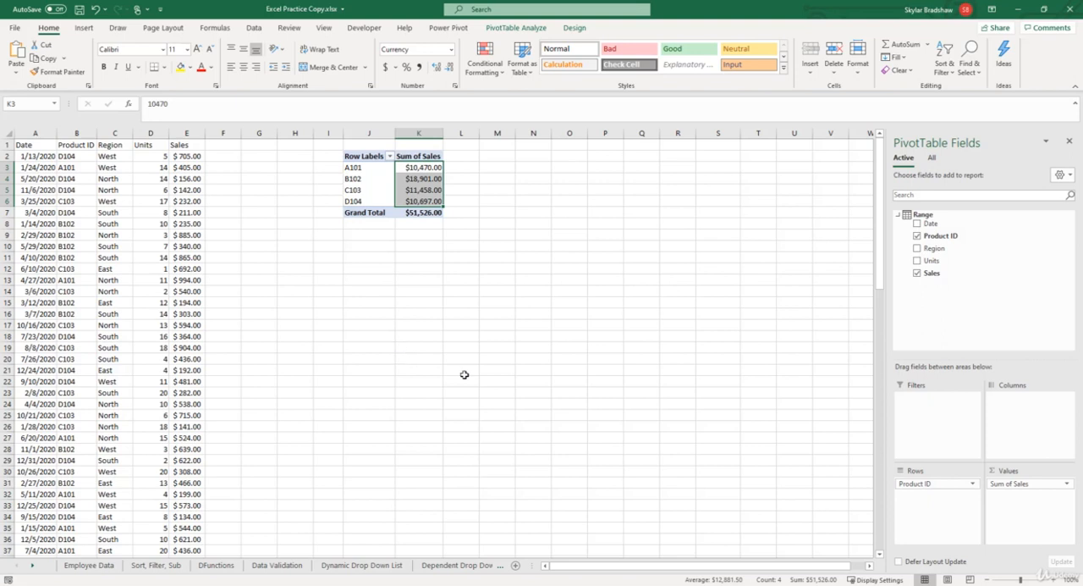
- Try summarizing the PivotTable's Sales value field by Average, and undo the change
{"action": "left_click", "coordinate": [1015, 488]}
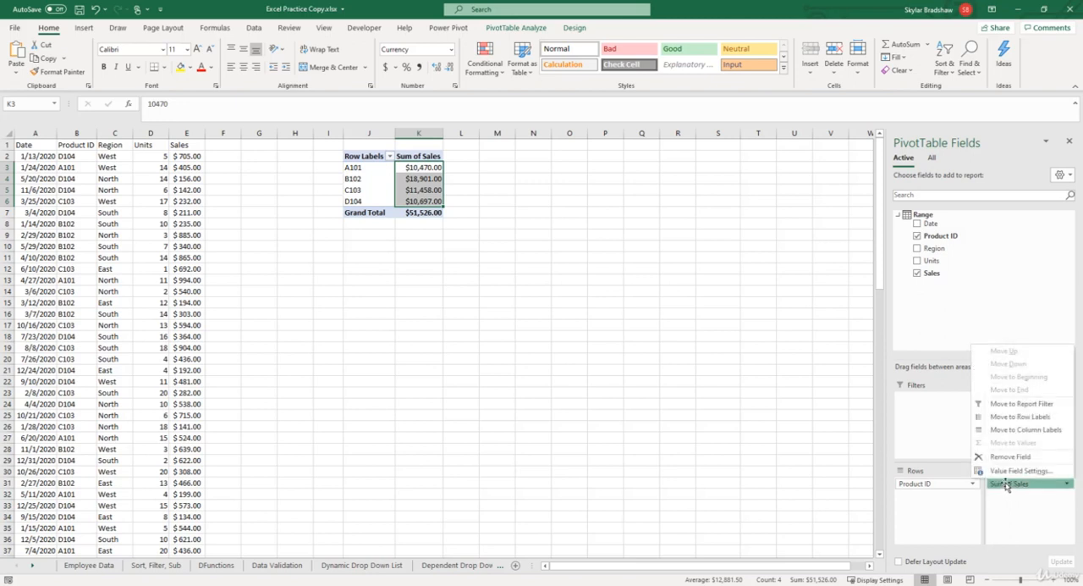
{"action": "left_click", "coordinate": [1004, 471]}
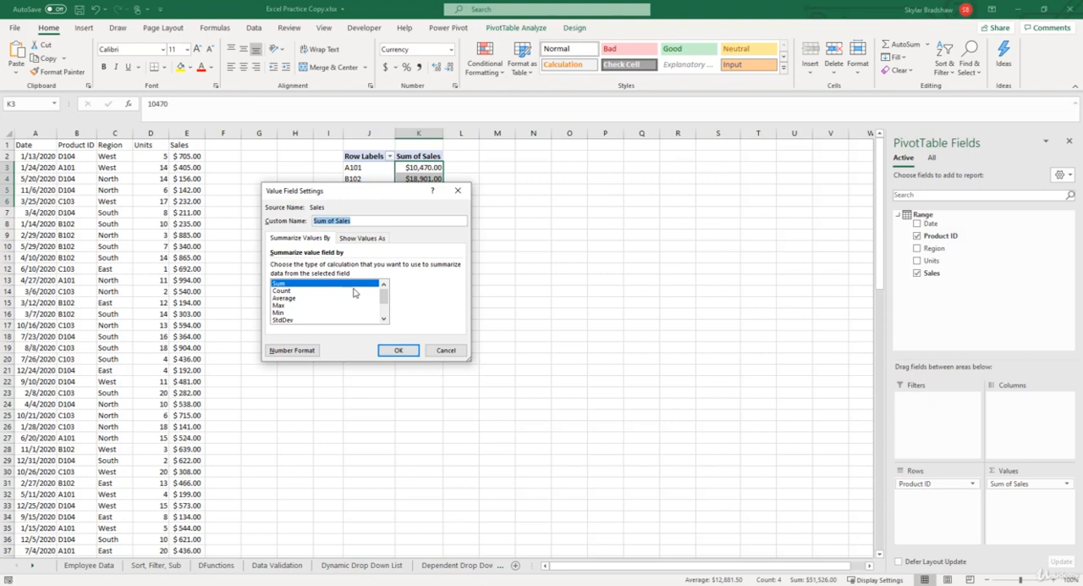
{"action": "left_click", "coordinate": [295, 301]}
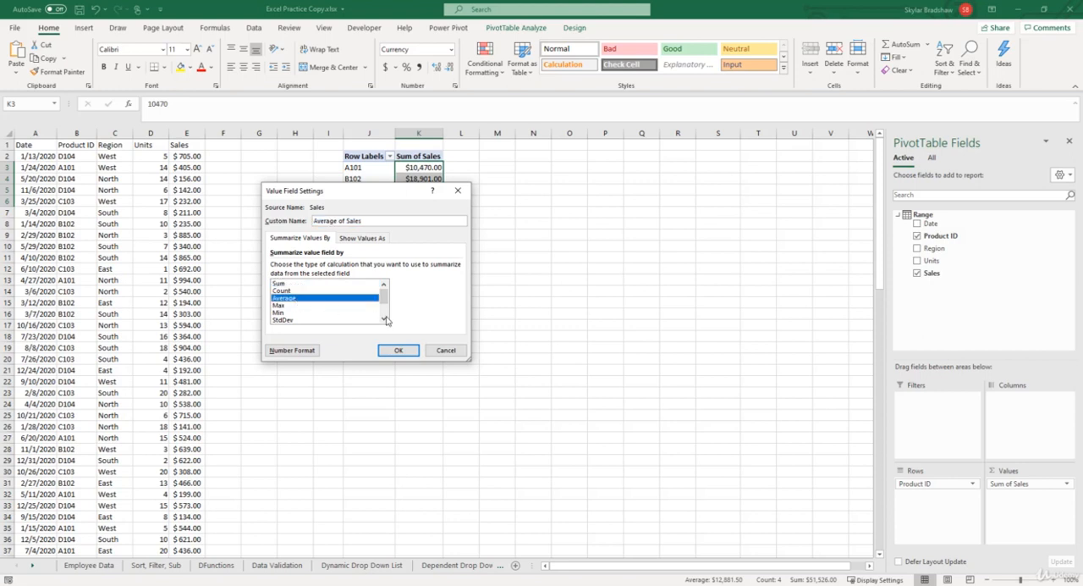
{"action": "left_click", "coordinate": [410, 351]}
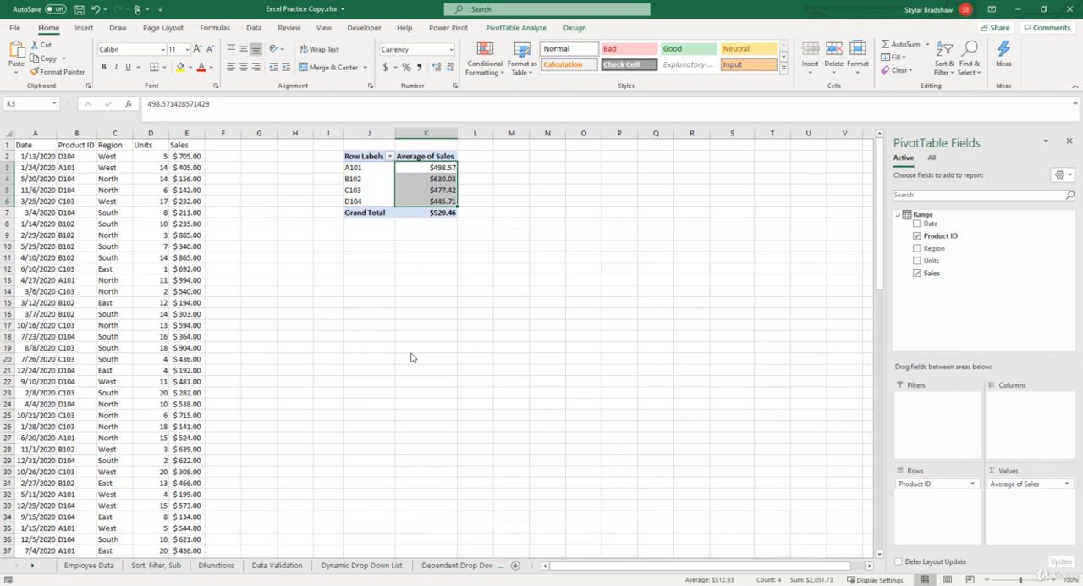
{"action": "key", "text": "ctrl+z"}
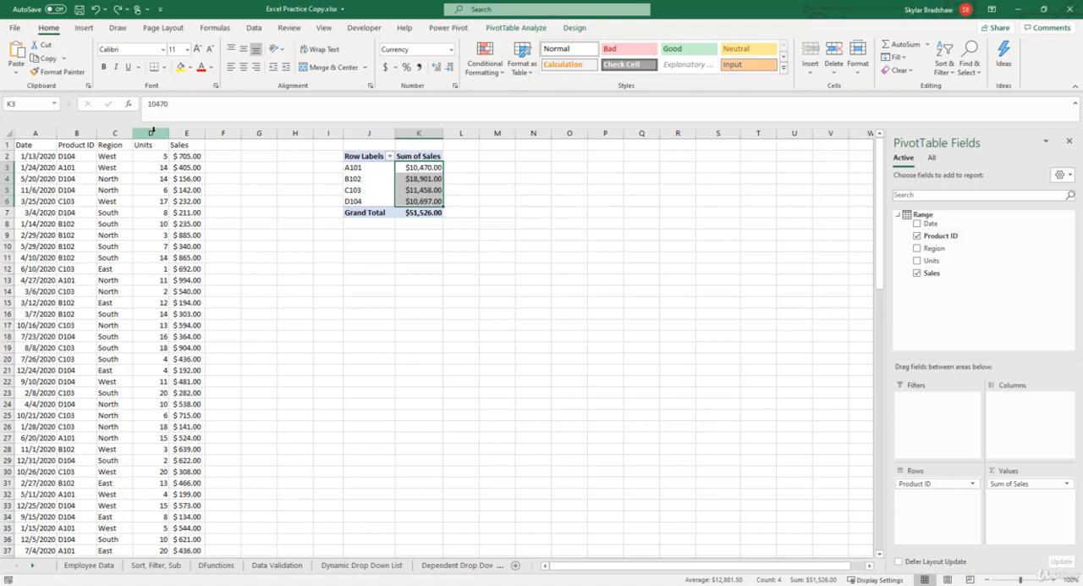
- Add the Units field to the PivotTable's values, below Sum of Sales
{"action": "left_click", "coordinate": [153, 132]}
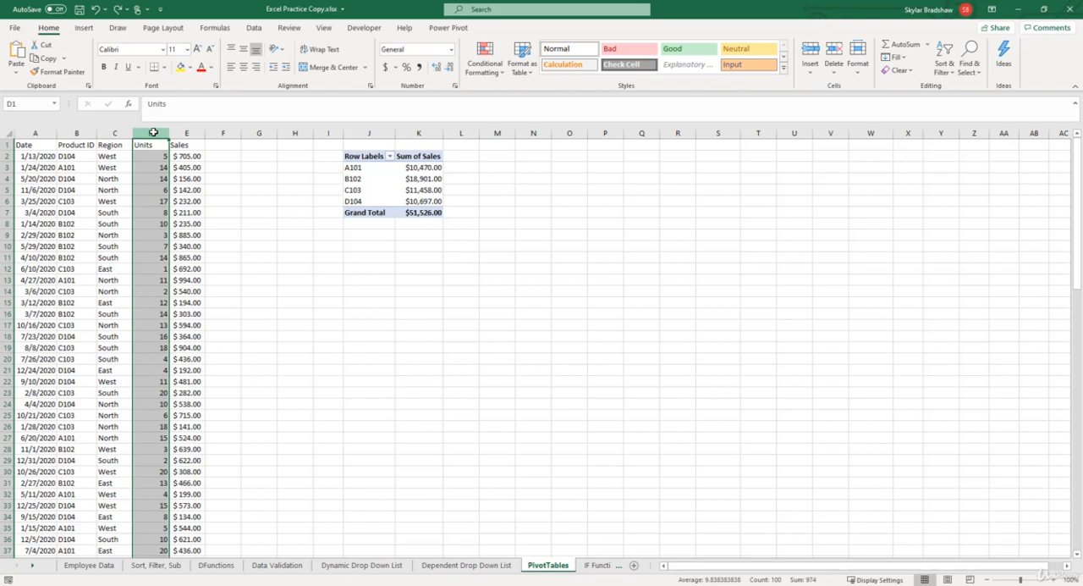
{"action": "left_click", "coordinate": [367, 167]}
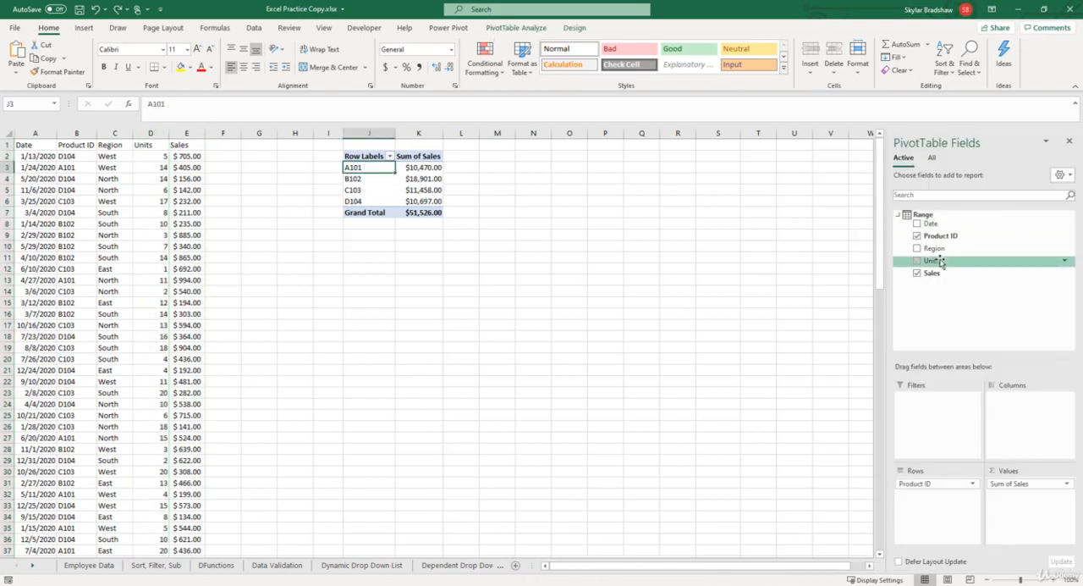
{"action": "left_click_drag", "start_coordinate": [939, 263], "coordinate": [1023, 501]}
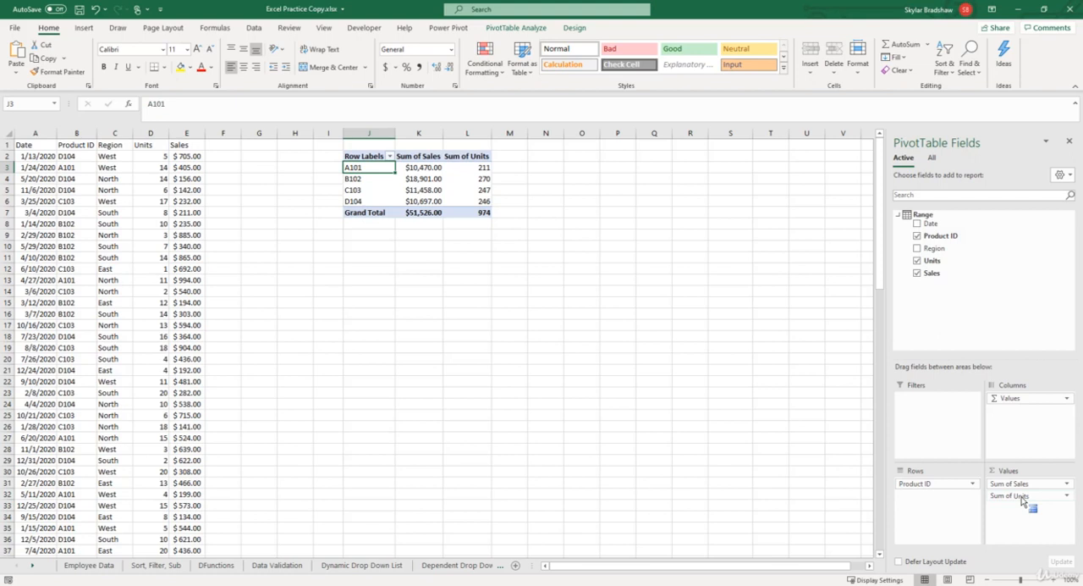
{"action": "left_click_drag", "start_coordinate": [1022, 501], "coordinate": [1022, 500]}
- Show the PivotTable's Sum of Units values as % of Grand Total
{"action": "left_click", "coordinate": [1022, 498]}
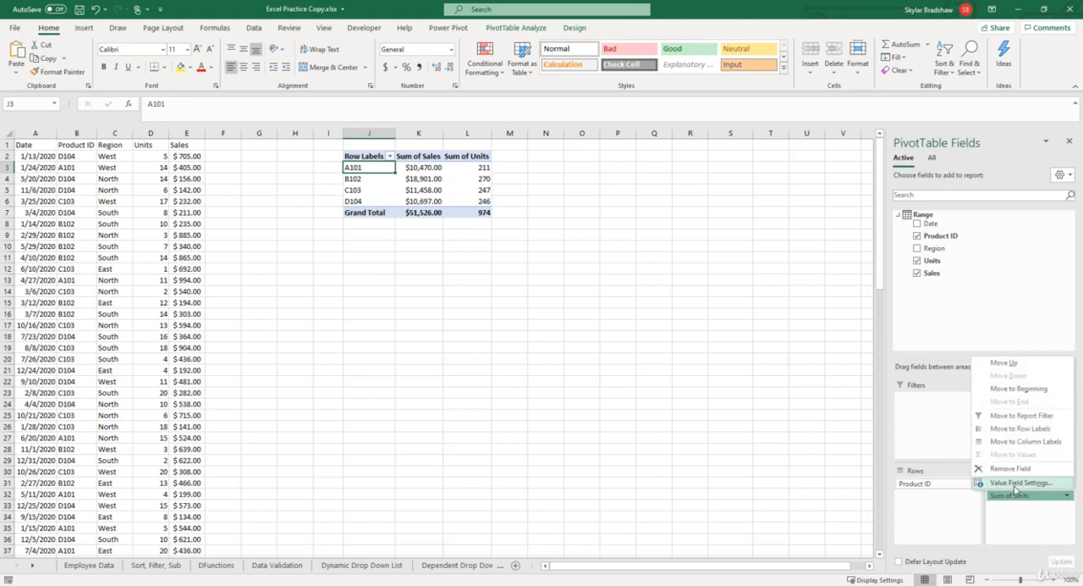
{"action": "left_click", "coordinate": [1015, 483]}
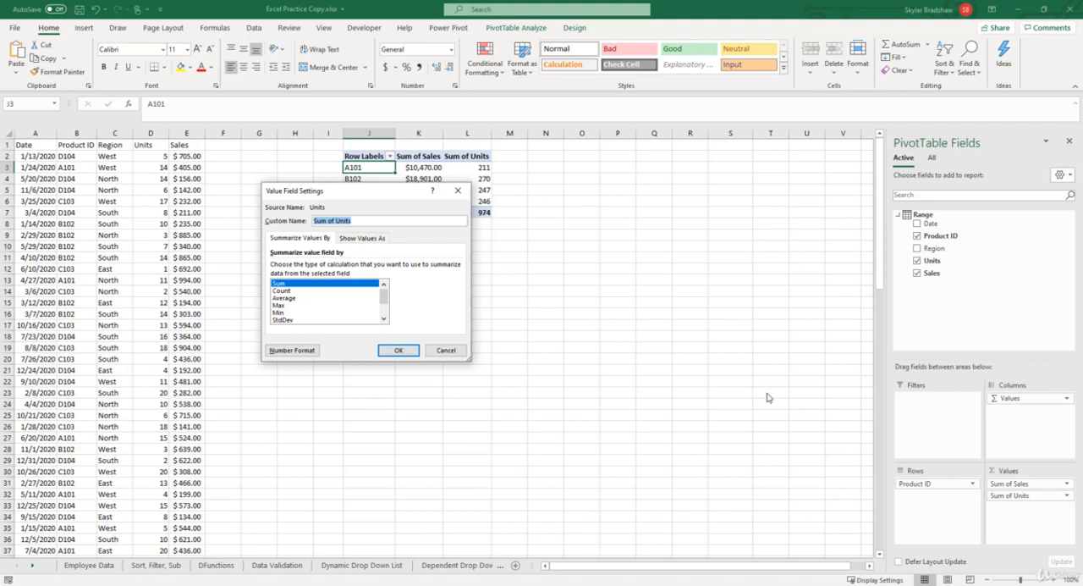
{"action": "left_click", "coordinate": [370, 242]}
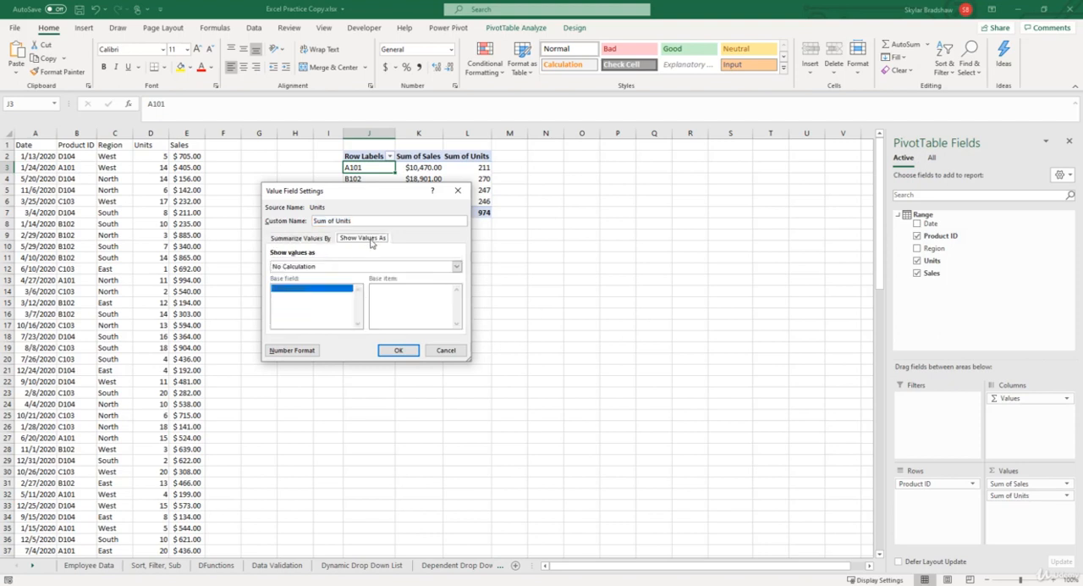
{"action": "left_click", "coordinate": [456, 266]}
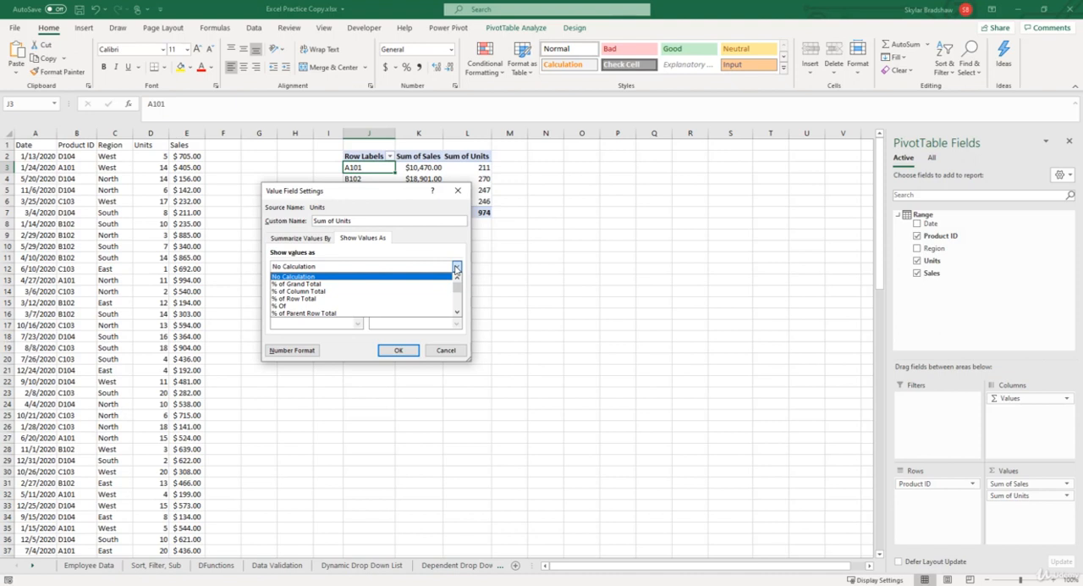
{"action": "left_click", "coordinate": [310, 285]}
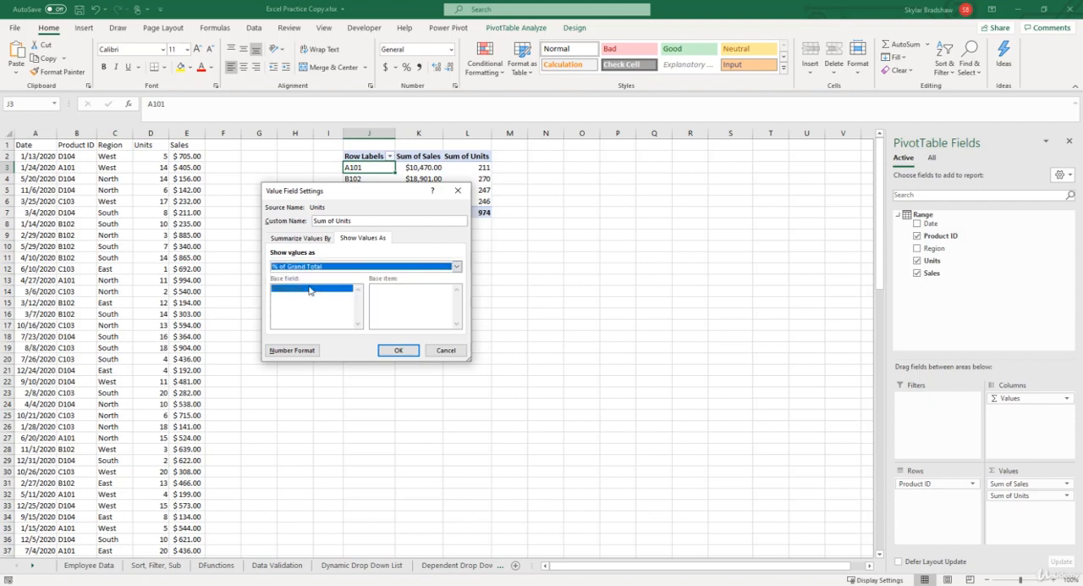
{"action": "left_click", "coordinate": [389, 351]}
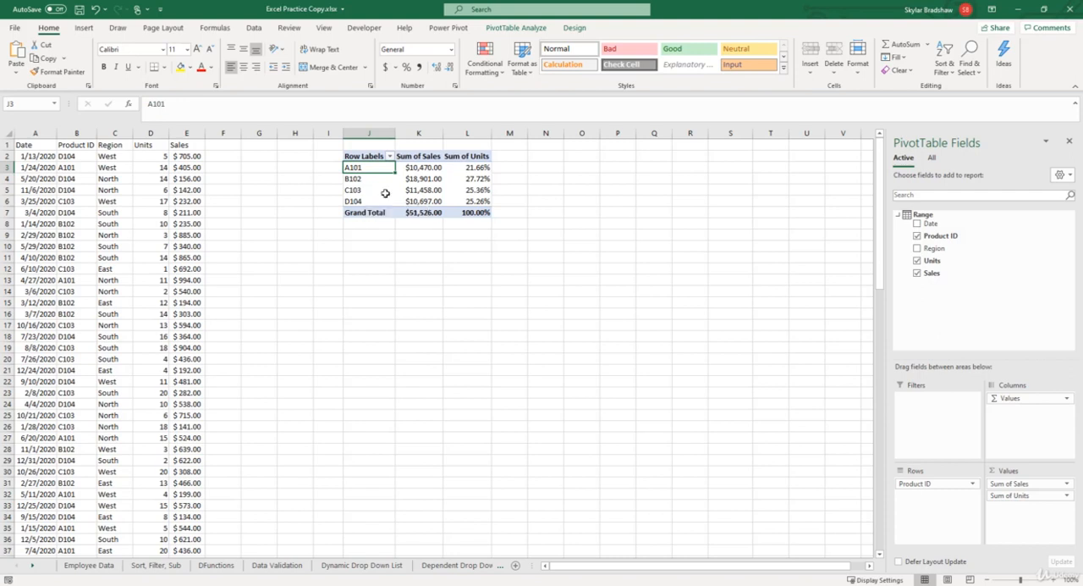
- Sort the PivotTable's product rows by Sum of Sales from largest to smallest
{"action": "left_click_drag", "start_coordinate": [420, 169], "coordinate": [421, 198]}
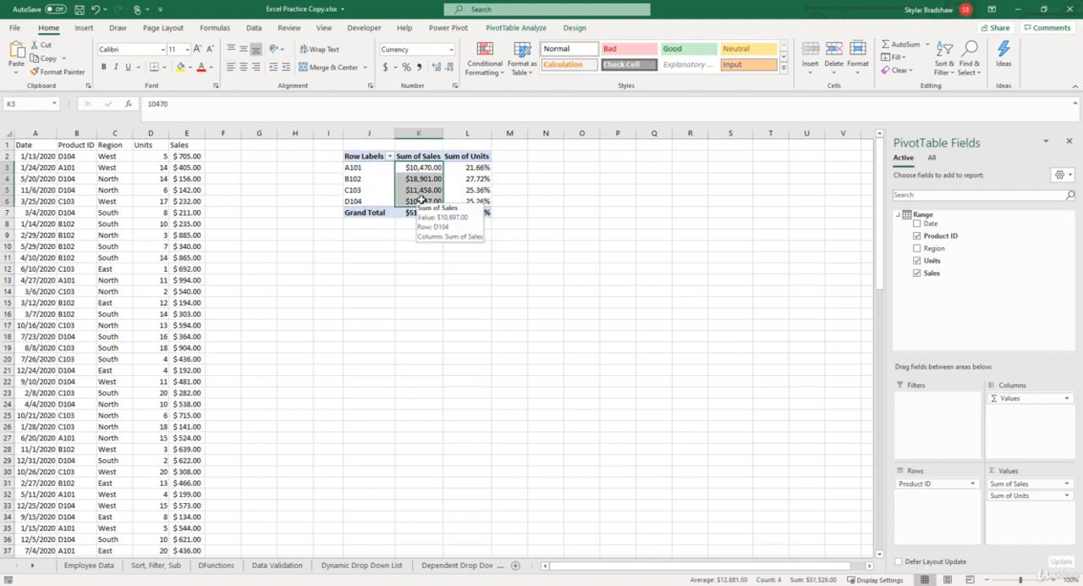
{"action": "left_click", "coordinate": [256, 28]}
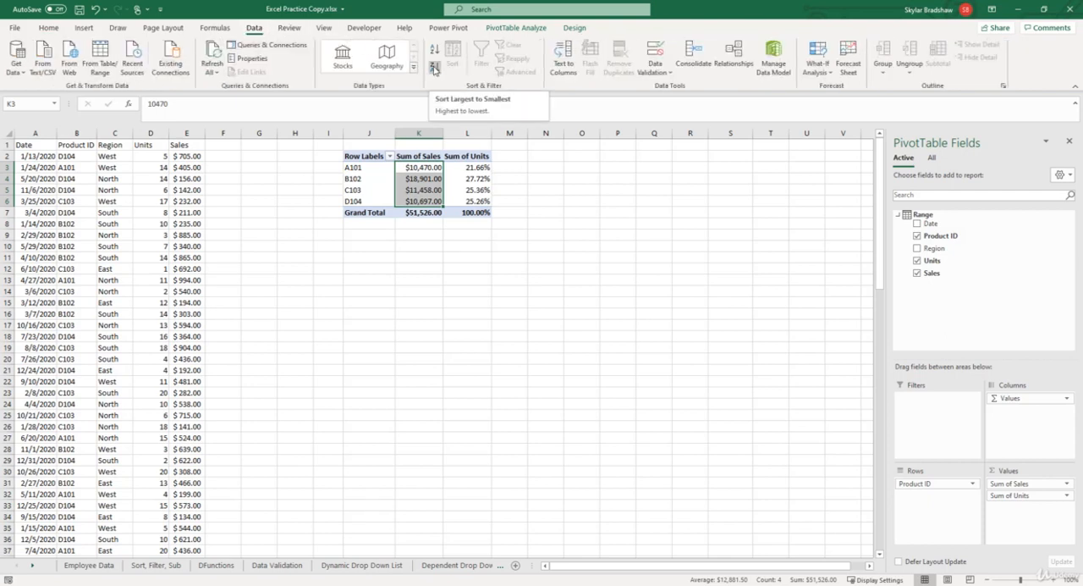
{"action": "left_click", "coordinate": [435, 68]}
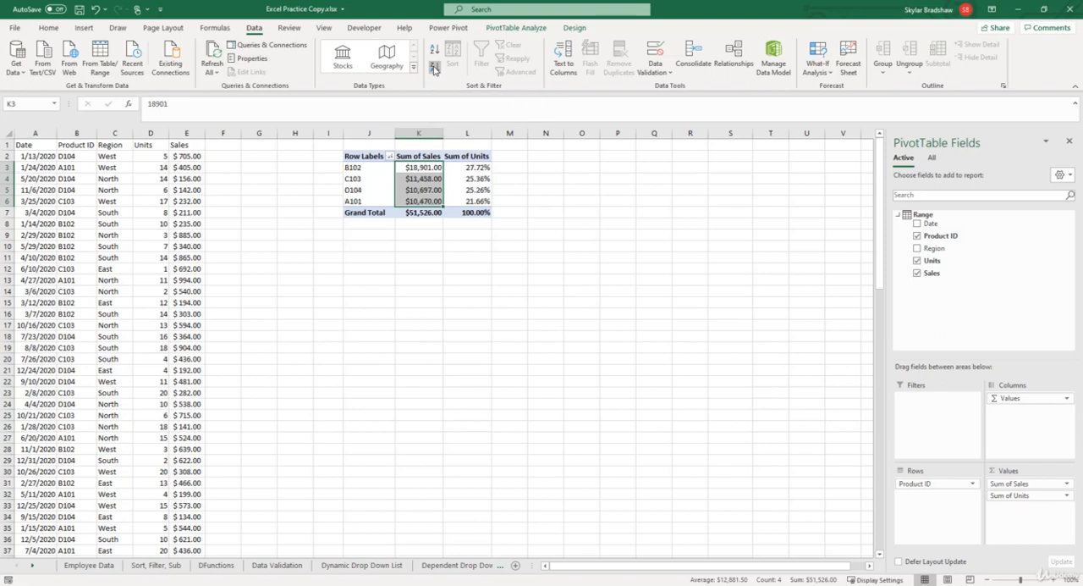